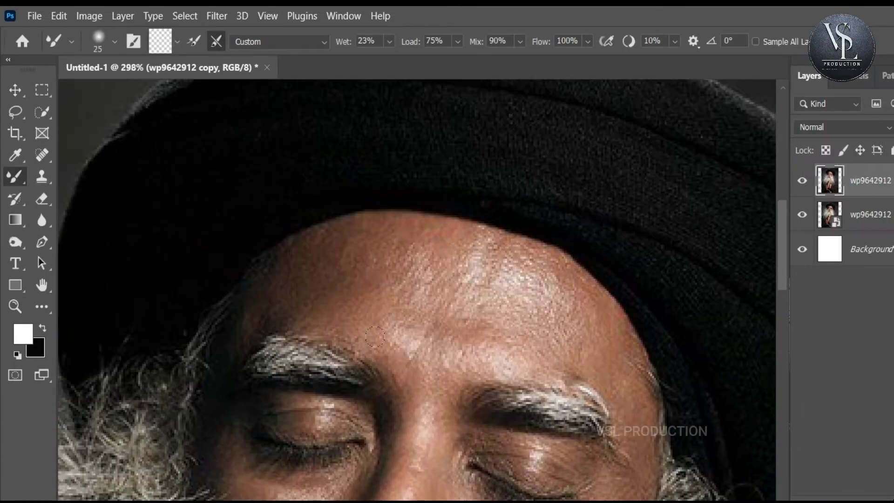
- Smooth the forehead skin with the Mixer Brush at Wet 23%, Load 75%, Mix 90%
{"action": "left_click_drag", "start_coordinate": [402, 212], "coordinate": [501, 355]}
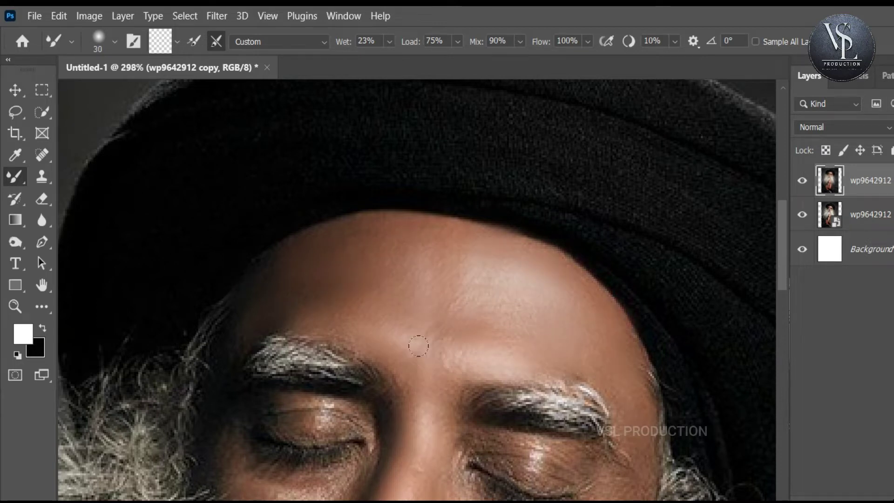
{"action": "left_click_drag", "start_coordinate": [418, 346], "coordinate": [437, 239]}
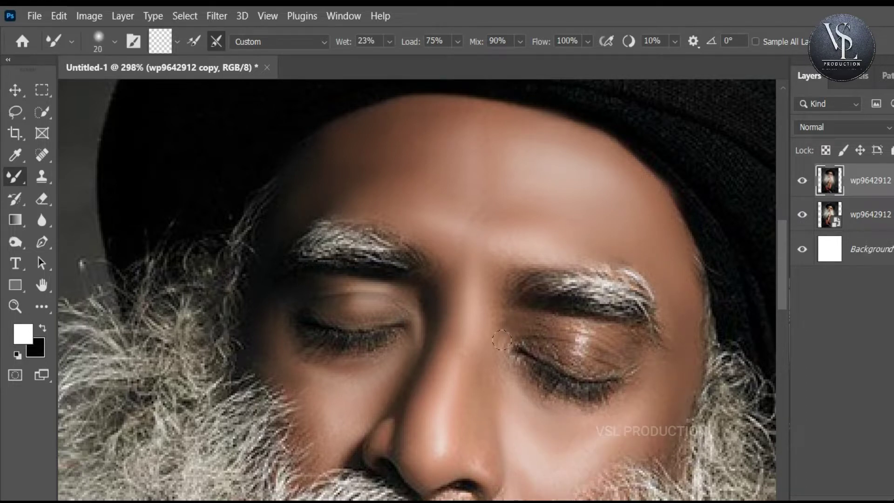
{"action": "left_click", "coordinate": [582, 383], "text": "ctrl"}
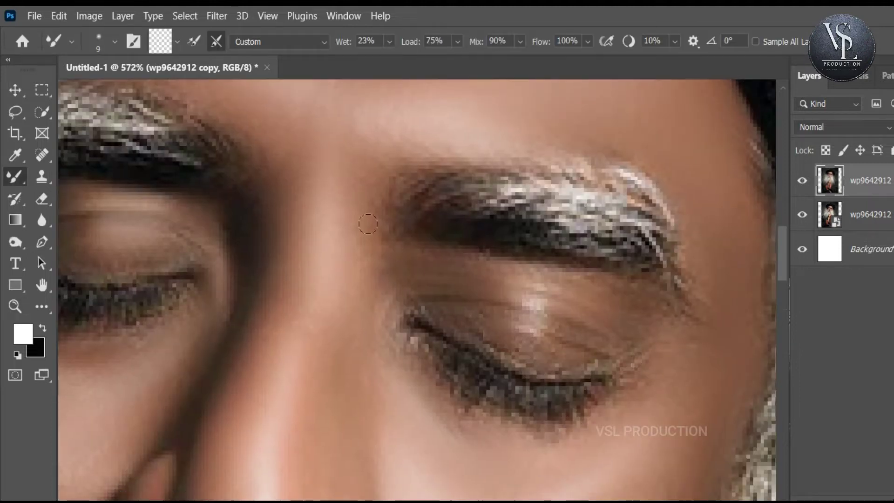
- Blend the skin around the eyes and cheeks, then zoom out to the whole portrait
{"action": "scroll", "coordinate": [414, 253], "scroll_direction": "down", "scroll_amount": 5}
{"action": "scroll", "coordinate": [365, 212], "scroll_direction": "left", "scroll_amount": 4}
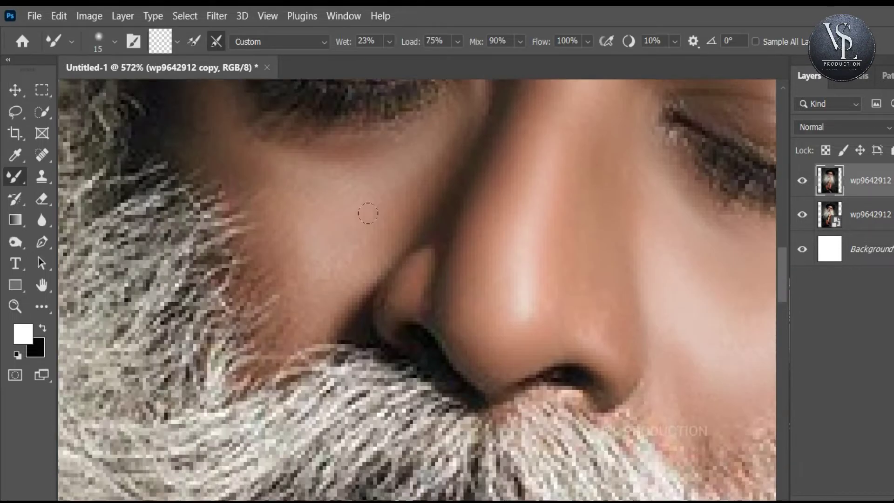
{"action": "scroll", "coordinate": [343, 276], "scroll_direction": "up", "scroll_amount": 2}
{"action": "scroll", "coordinate": [403, 258], "scroll_direction": "up", "scroll_amount": 3}
{"action": "scroll", "coordinate": [403, 258], "scroll_direction": "right", "scroll_amount": 2}
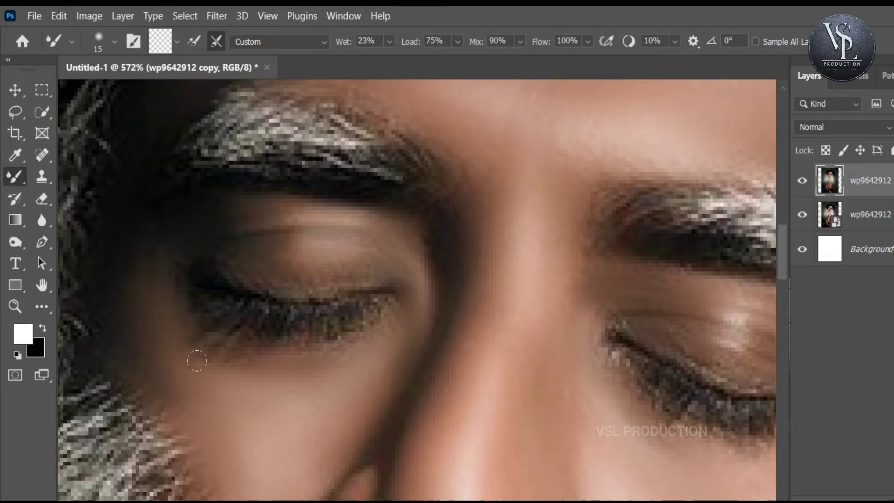
{"action": "scroll", "coordinate": [389, 232], "scroll_direction": "right", "scroll_amount": 3}
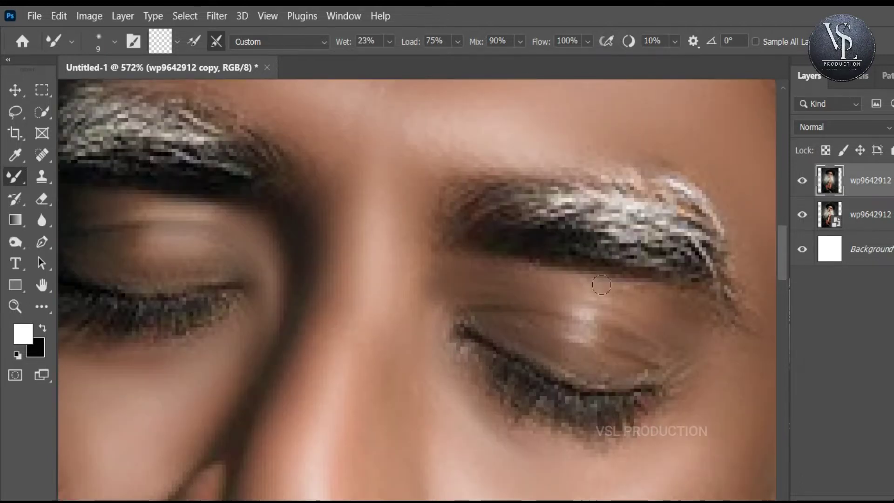
{"action": "scroll", "coordinate": [491, 125], "scroll_direction": "up", "scroll_amount": 3}
{"action": "scroll", "coordinate": [492, 125], "scroll_direction": "left", "scroll_amount": 6}
{"action": "scroll", "coordinate": [386, 220], "scroll_direction": "down", "scroll_amount": 4}
{"action": "scroll", "coordinate": [385, 220], "scroll_direction": "right", "scroll_amount": 3}
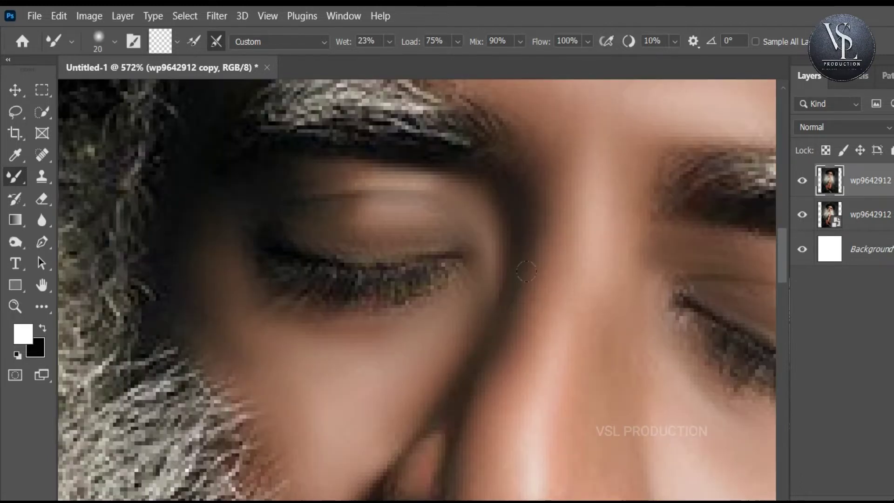
{"action": "key", "text": "z"}
{"action": "scroll", "coordinate": [379, 313], "scroll_direction": "down", "scroll_amount": 5}
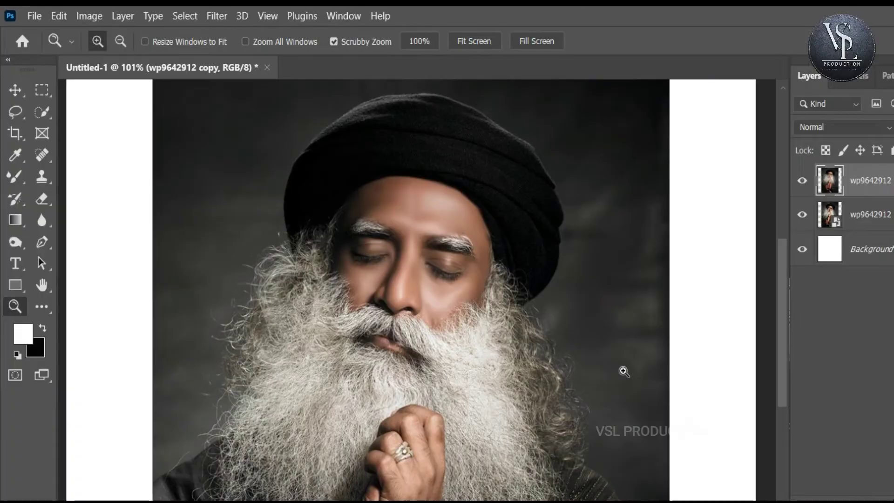
- Zoom in on the knuckles and ring, and enlarge the brush slightly
{"action": "scroll", "coordinate": [372, 465], "scroll_direction": "up", "scroll_amount": 5}
{"action": "key", "text": "b"}
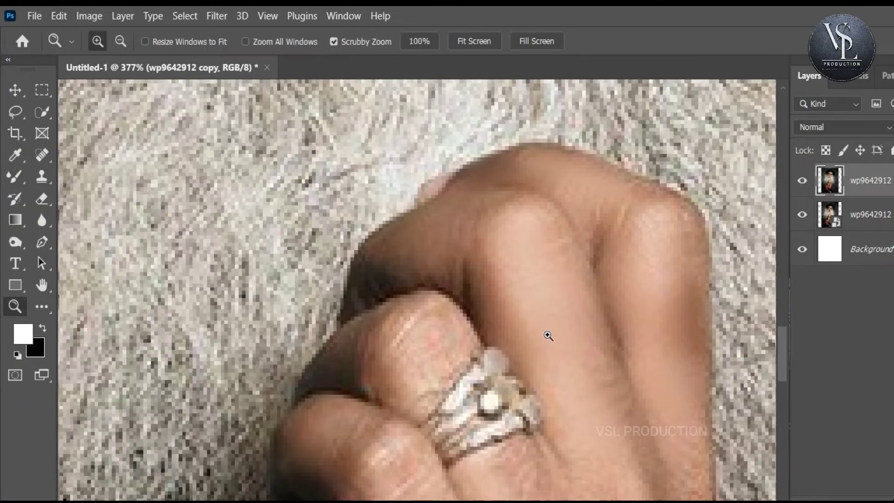
{"action": "left_click_drag", "start_coordinate": [495, 309], "coordinate": [499, 333]}
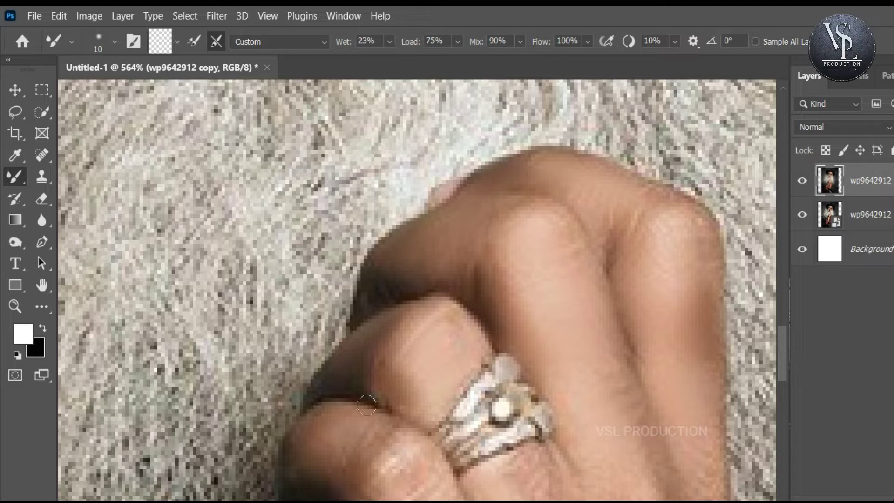
{"action": "scroll", "coordinate": [367, 405], "scroll_direction": "down", "scroll_amount": 3}
{"action": "key", "text": "bracketright"}
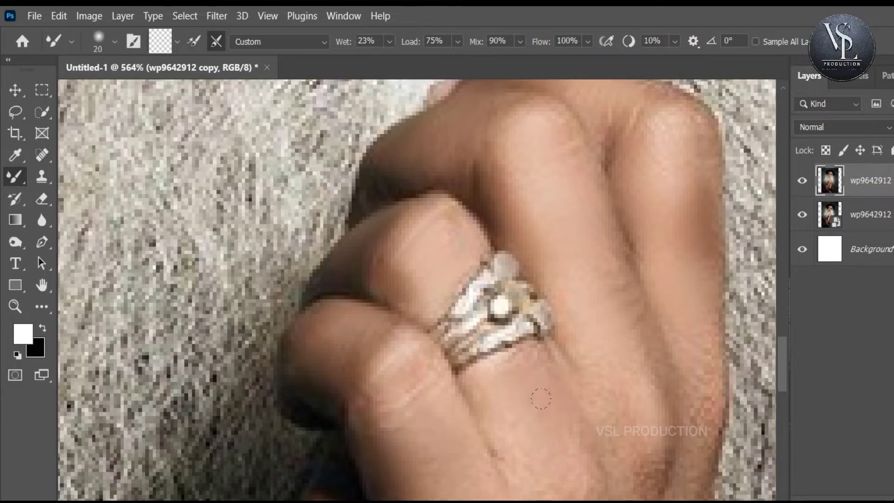
- Blend the knuckles, fingers and back of the hand down toward the wrist
{"action": "scroll", "coordinate": [387, 317], "scroll_direction": "down", "scroll_amount": 5}
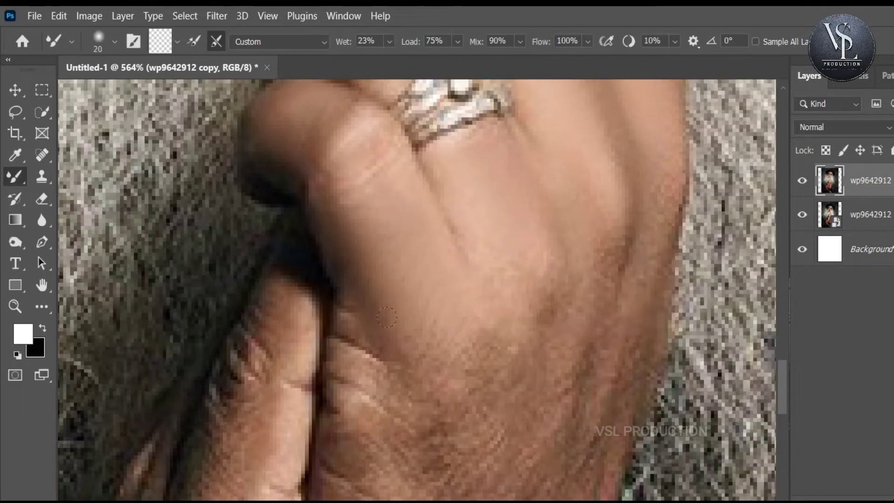
{"action": "scroll", "coordinate": [489, 279], "scroll_direction": "down", "scroll_amount": 3}
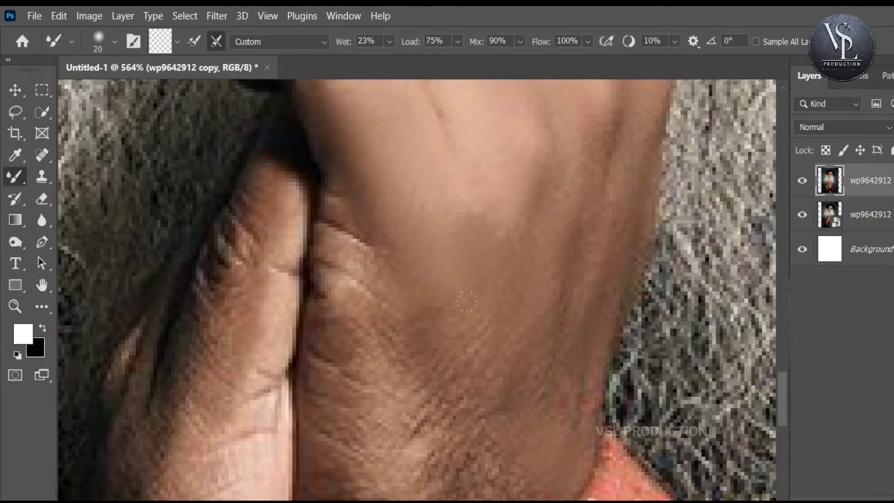
{"action": "scroll", "coordinate": [530, 357], "scroll_direction": "down", "scroll_amount": 2}
{"action": "scroll", "coordinate": [530, 358], "scroll_direction": "left", "scroll_amount": 3}
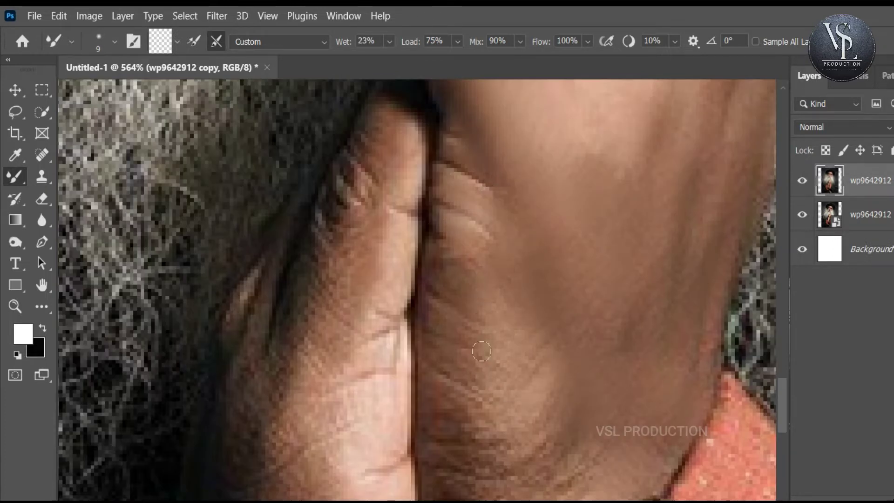
{"action": "scroll", "coordinate": [535, 414], "scroll_direction": "down", "scroll_amount": 2}
{"action": "scroll", "coordinate": [535, 414], "scroll_direction": "left", "scroll_amount": 2}
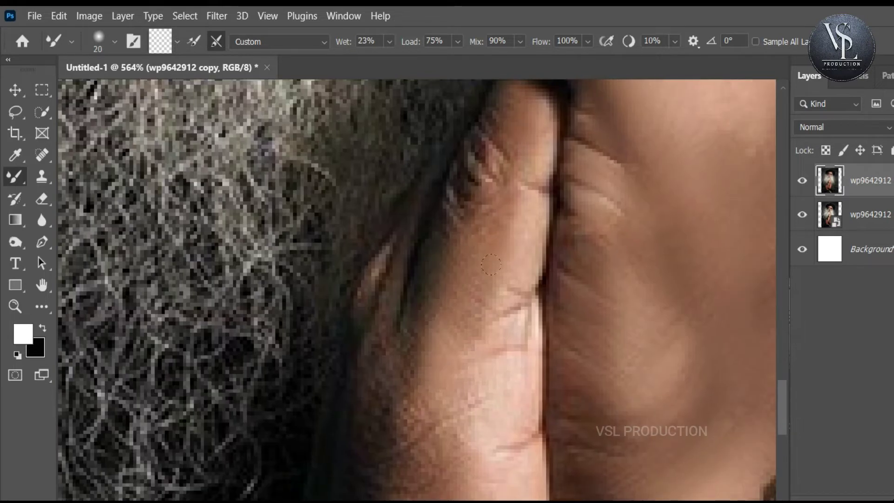
{"action": "scroll", "coordinate": [466, 298], "scroll_direction": "down", "scroll_amount": 1}
{"action": "scroll", "coordinate": [372, 326], "scroll_direction": "down", "scroll_amount": 2}
{"action": "scroll", "coordinate": [417, 381], "scroll_direction": "down", "scroll_amount": 1}
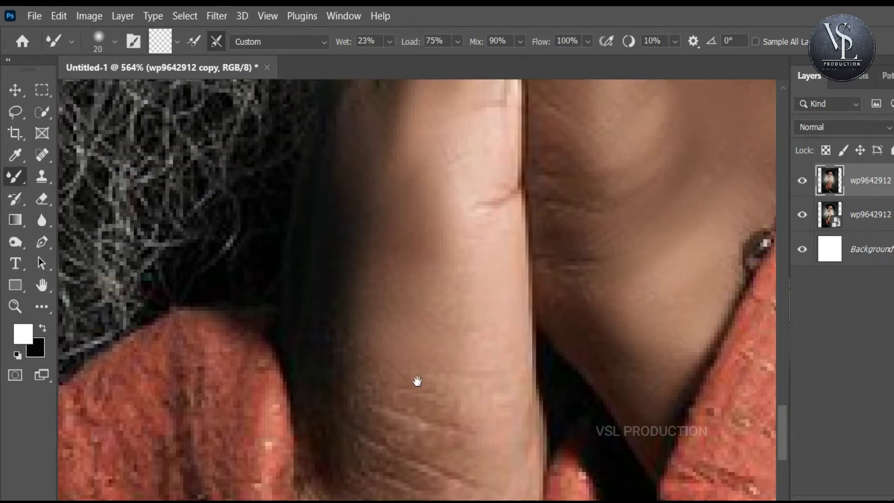
{"action": "scroll", "coordinate": [446, 300], "scroll_direction": "down", "scroll_amount": 2}
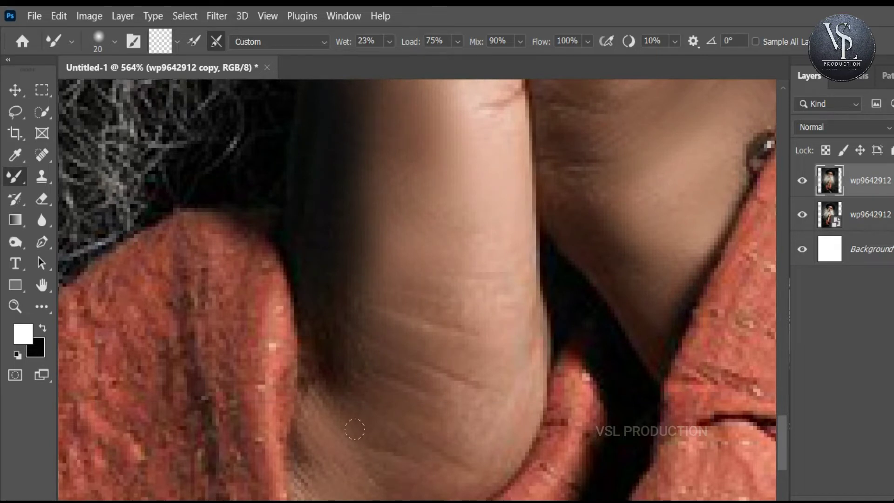
{"action": "scroll", "coordinate": [349, 368], "scroll_direction": "right", "scroll_amount": 1}
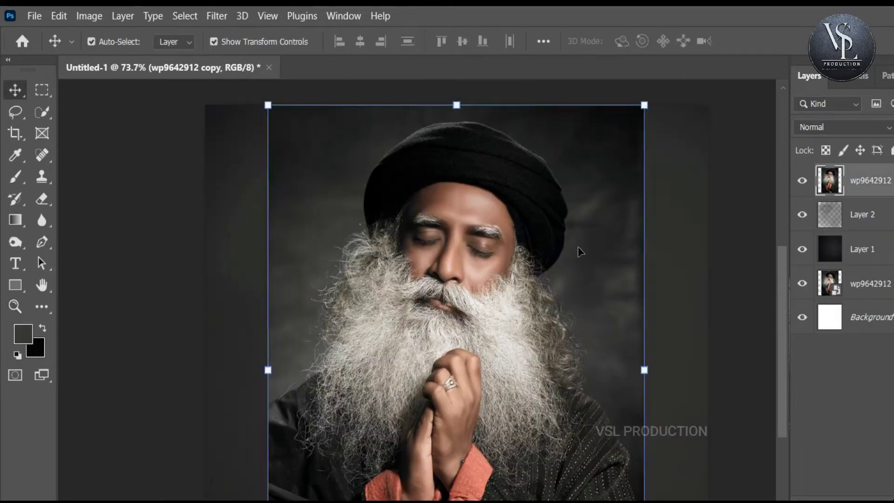
- Select the man's head, beard and body with Quick Selection and bring it into Select and Mask
{"action": "key", "text": "w"}
{"action": "left_click_drag", "start_coordinate": [442, 195], "coordinate": [624, 295]}
{"action": "left_click", "coordinate": [550, 41]}
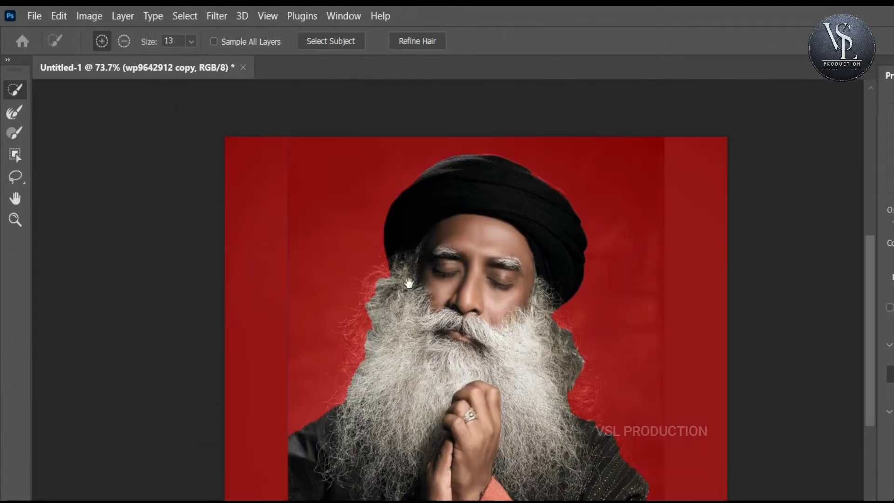
{"action": "key", "text": "ctrl+plus"}
{"action": "key", "text": "ctrl+plus"}
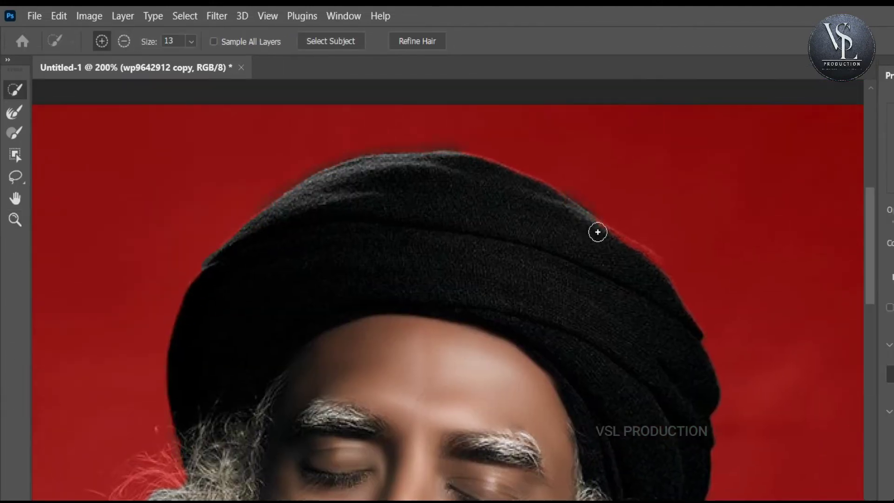
- Refine the wispy beard and hair edges with the Refine Edge Brush
{"action": "key", "text": "r"}
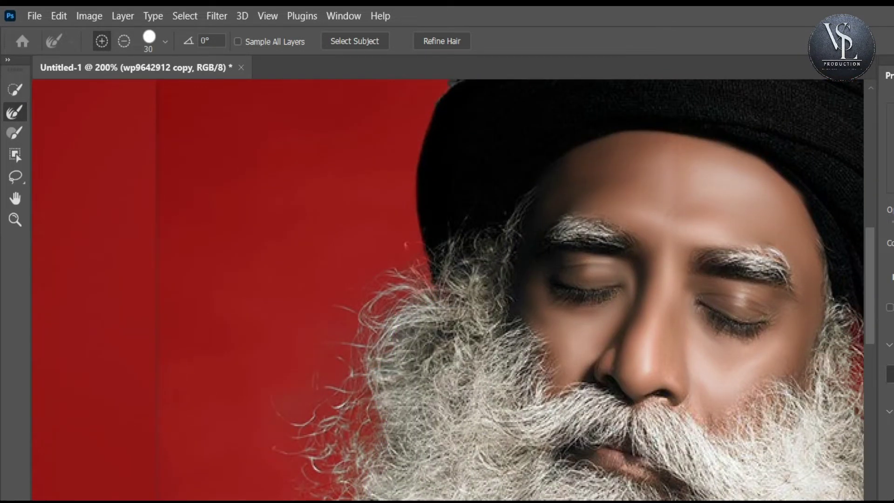
{"action": "key", "text": "b"}
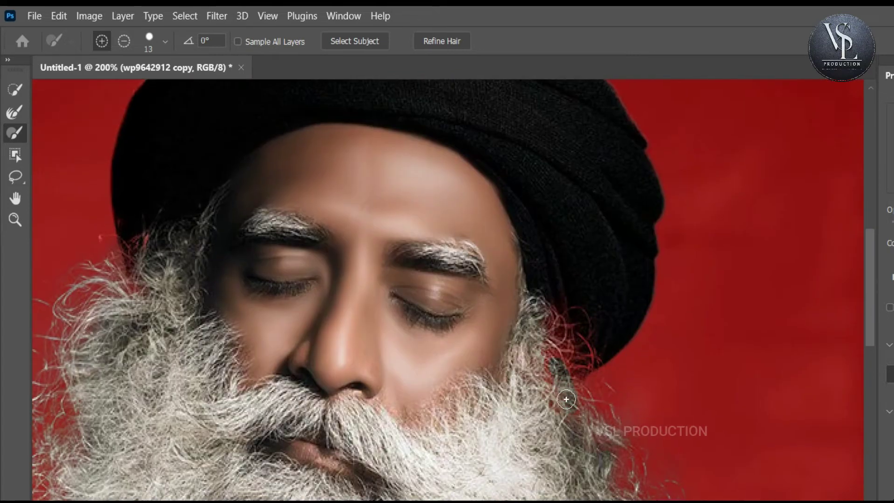
{"action": "key", "text": "r"}
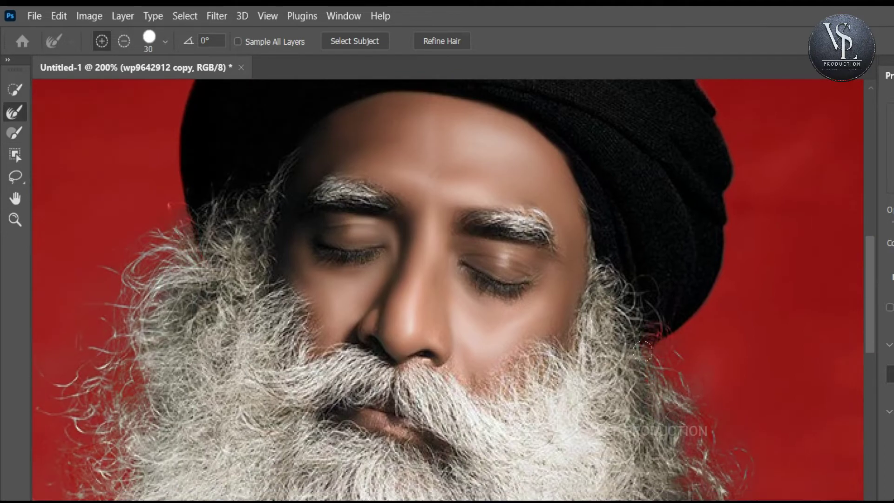
{"action": "key", "text": "r"}
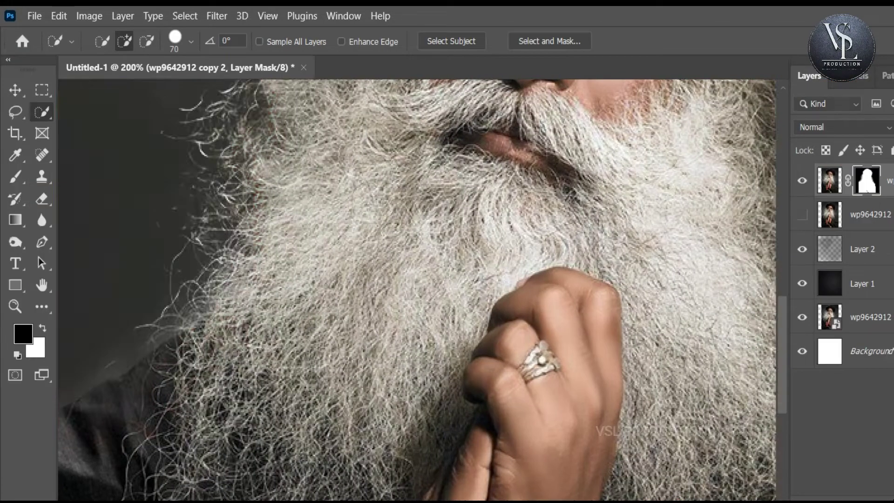
- Set a smaller Brush at 100% opacity to clean up the layer mask
{"action": "key", "text": "b"}
{"action": "left_click", "coordinate": [361, 41]}
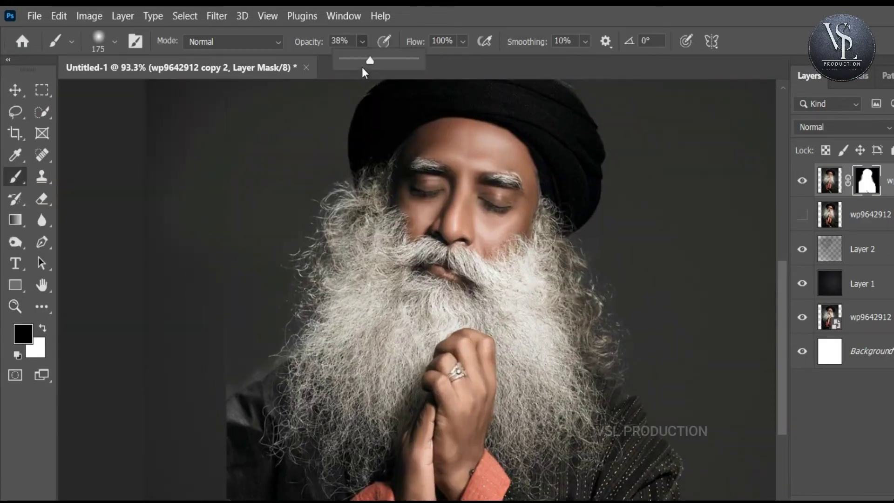
{"action": "key", "text": "0"}
{"action": "key", "text": "bracketleft"}
{"action": "key", "text": "bracketleft"}
{"action": "key", "text": "bracketleft"}
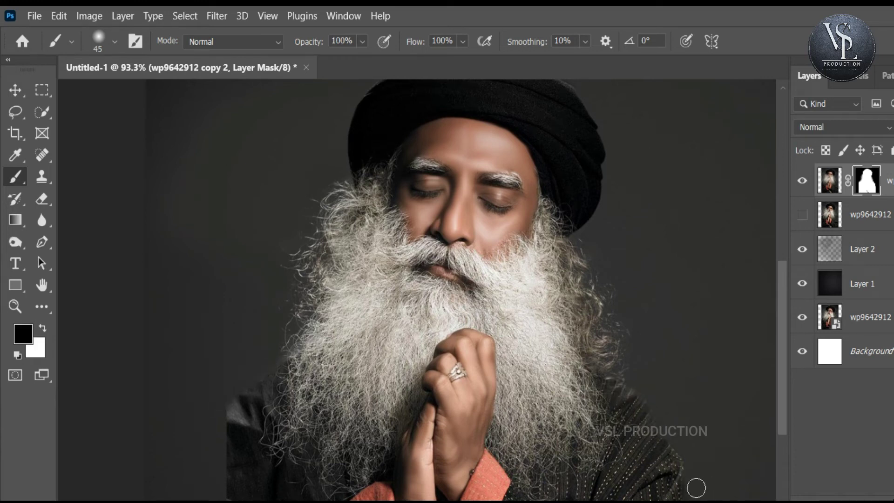
- Add a new layer with a black gradient darkening the left side
{"action": "key", "text": "v"}
{"action": "scroll", "coordinate": [431, 288], "scroll_direction": "down", "scroll_amount": 3}
{"action": "scroll", "coordinate": [431, 288], "scroll_direction": "down", "scroll_amount": 2}
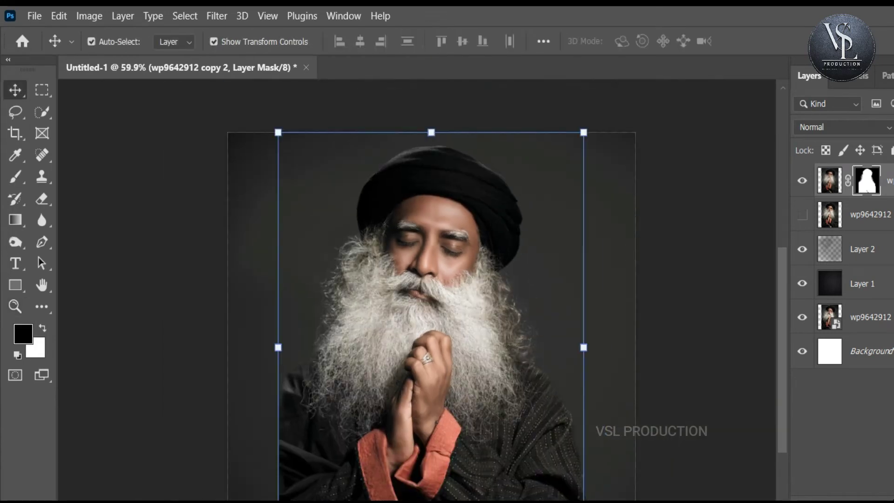
{"action": "key", "text": "ctrl+shift+alt+n"}
{"action": "left_click", "coordinate": [16, 220]}
{"action": "left_click_drag", "start_coordinate": [251, 329], "coordinate": [403, 329]}
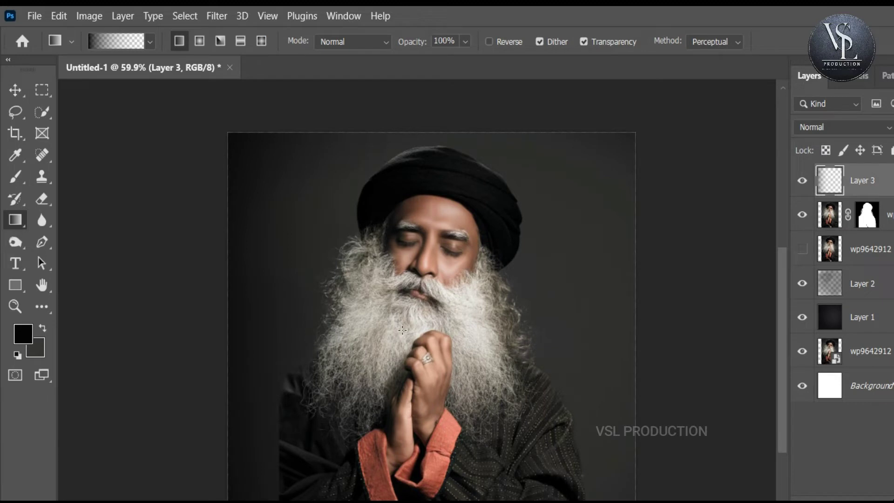
{"action": "left_click_drag", "start_coordinate": [275, 362], "coordinate": [598, 345]}
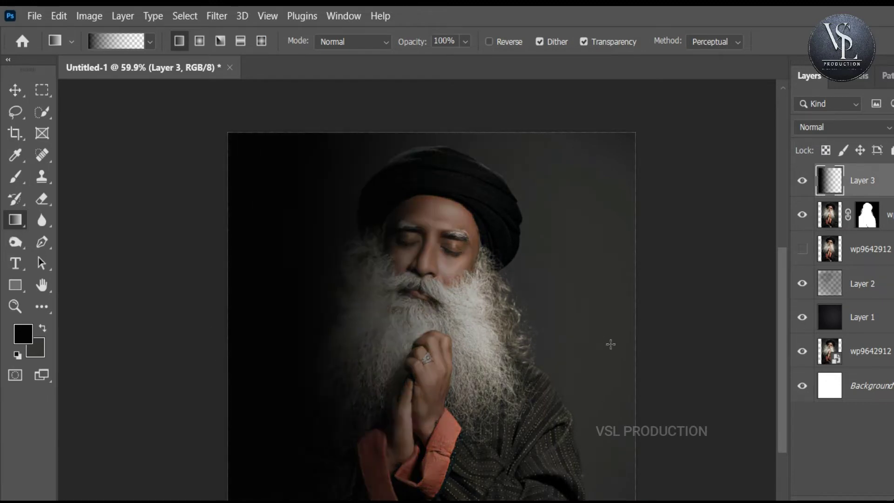
- Add another layer with a white gradient lightening the right side, then choose its blend mode
{"action": "key", "text": "x"}
{"action": "key", "text": "ctrl+shift+alt+n"}
{"action": "key", "text": "ctrl+shift+alt+n"}
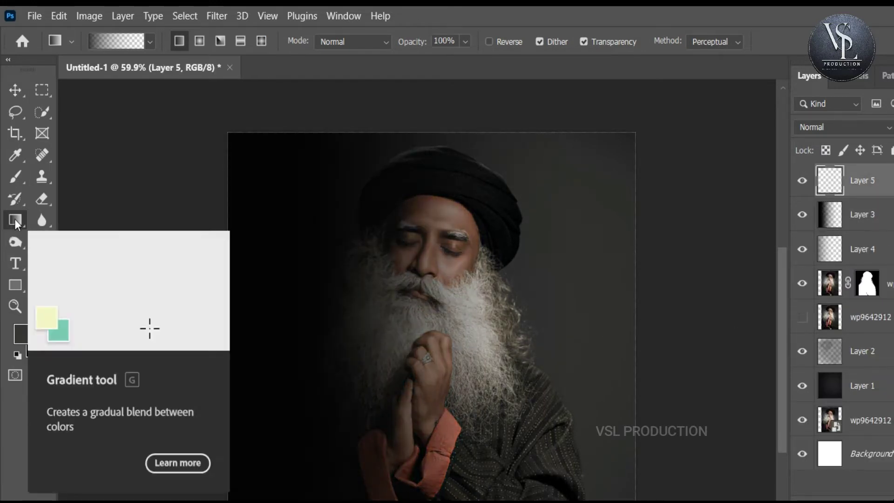
{"action": "key", "text": "d"}
{"action": "key", "text": "x"}
{"action": "left_click_drag", "start_coordinate": [600, 312], "coordinate": [405, 311]}
{"action": "left_click", "coordinate": [842, 127]}
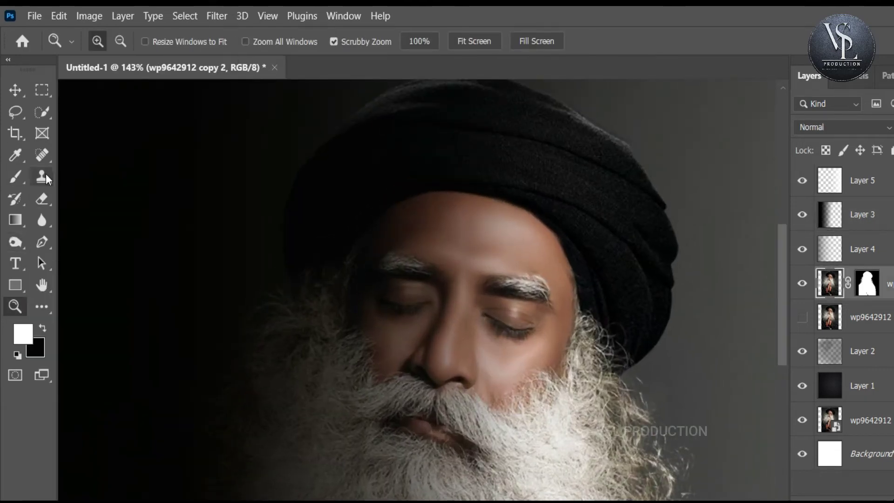
- Dodge the nose, cheek and forehead, and paint Soft Light white highlights on the turban
{"action": "left_click", "coordinate": [16, 242]}
{"action": "mouse_move", "coordinate": [450, 294]}
{"action": "left_mouse_down"}
{"action": "mouse_move", "coordinate": [459, 354]}
{"action": "mouse_move", "coordinate": [506, 255]}
{"action": "left_mouse_up"}
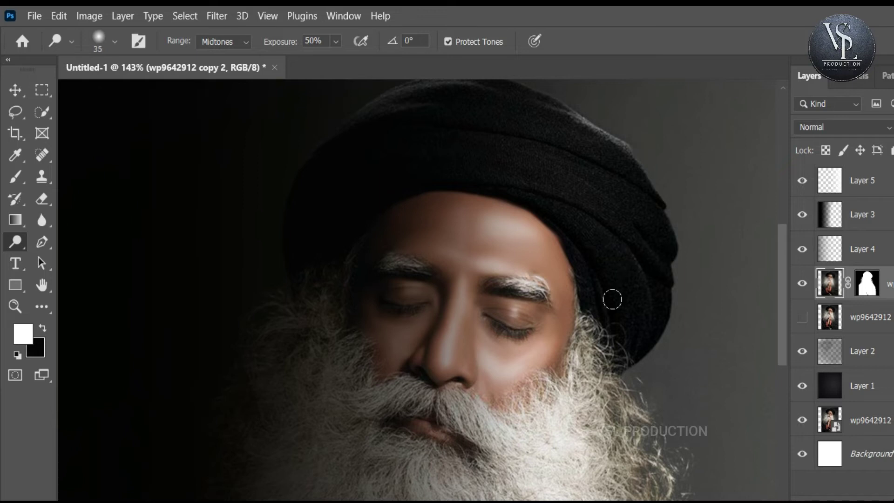
{"action": "key", "text": "ctrl+shift+alt+n"}
{"action": "key", "text": "b"}
{"action": "left_click_drag", "start_coordinate": [634, 250], "coordinate": [644, 314]}
{"action": "left_click", "coordinate": [843, 127]}
{"action": "left_click", "coordinate": [833, 343]}
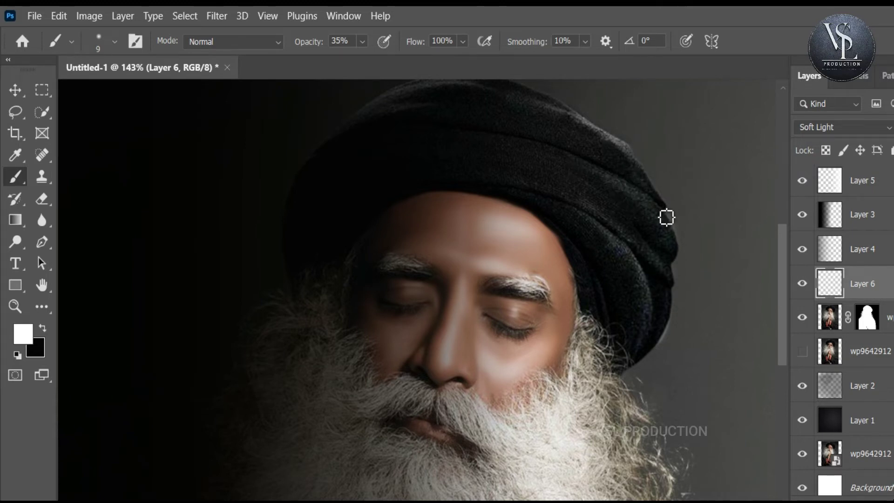
- Zoom in on the face and preview blend modes, keeping the turban highlights on Soft Light
{"action": "scroll", "coordinate": [583, 190], "scroll_direction": "up", "scroll_amount": 3}
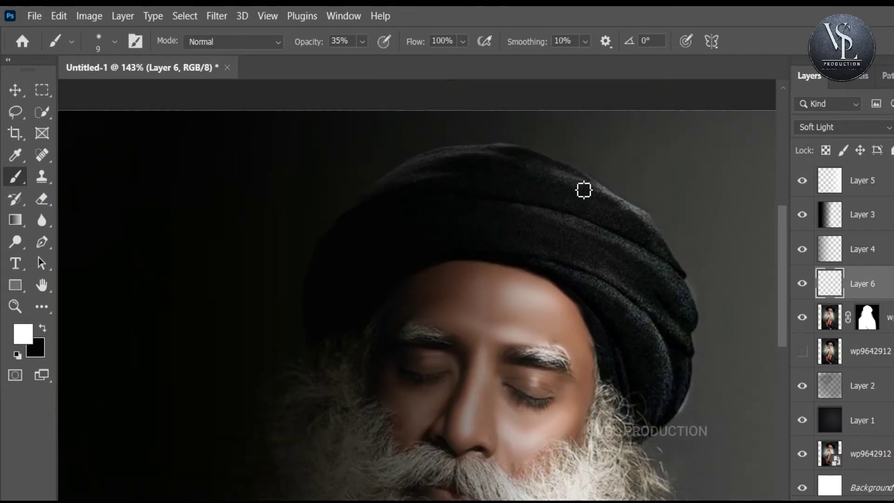
{"action": "key", "text": "z"}
{"action": "left_click_drag", "start_coordinate": [584, 242], "coordinate": [470, 326]}
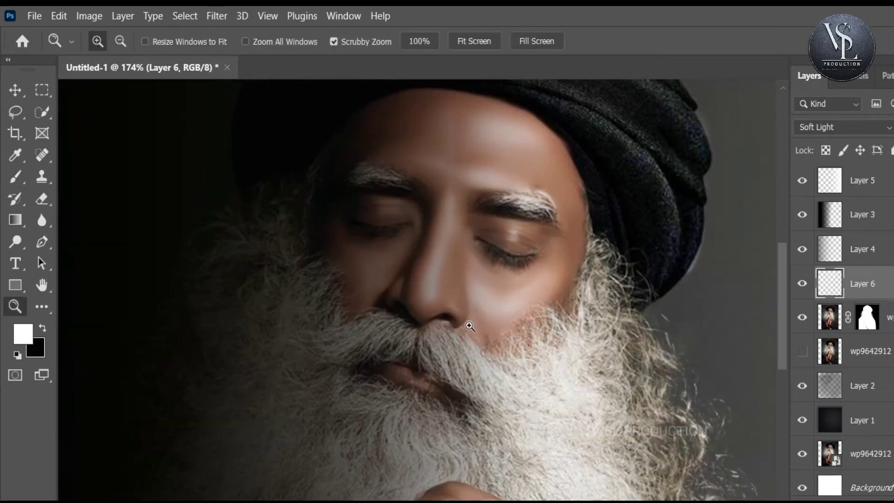
{"action": "scroll", "coordinate": [523, 315], "scroll_direction": "up", "scroll_amount": 5}
{"action": "key", "text": "b"}
{"action": "left_click", "coordinate": [842, 126]}
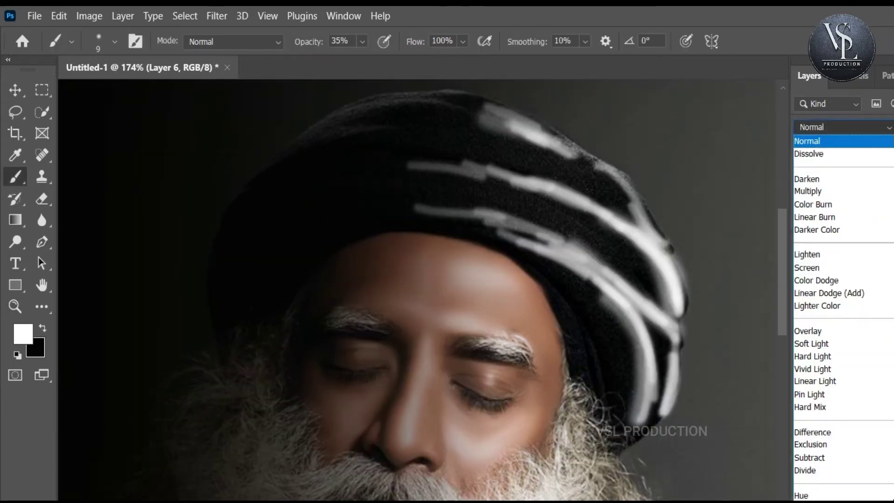
{"action": "left_click", "coordinate": [811, 344]}
{"action": "left_click", "coordinate": [842, 126]}
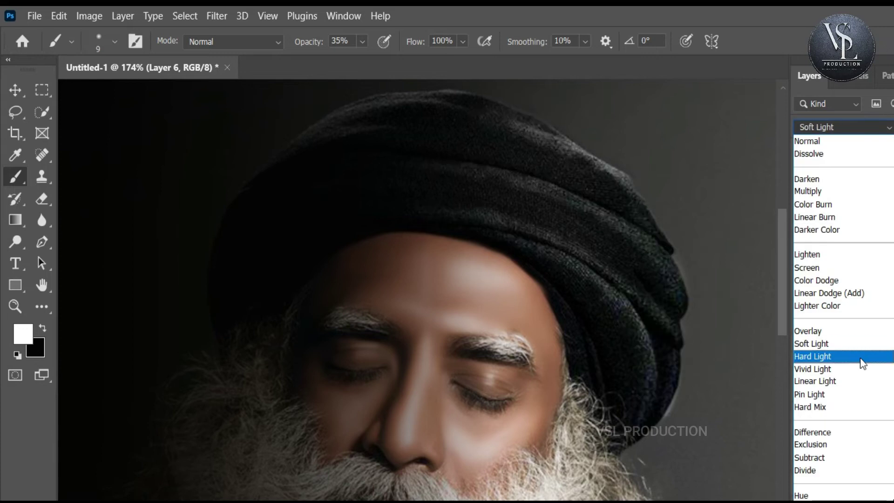
{"action": "left_click", "coordinate": [817, 343]}
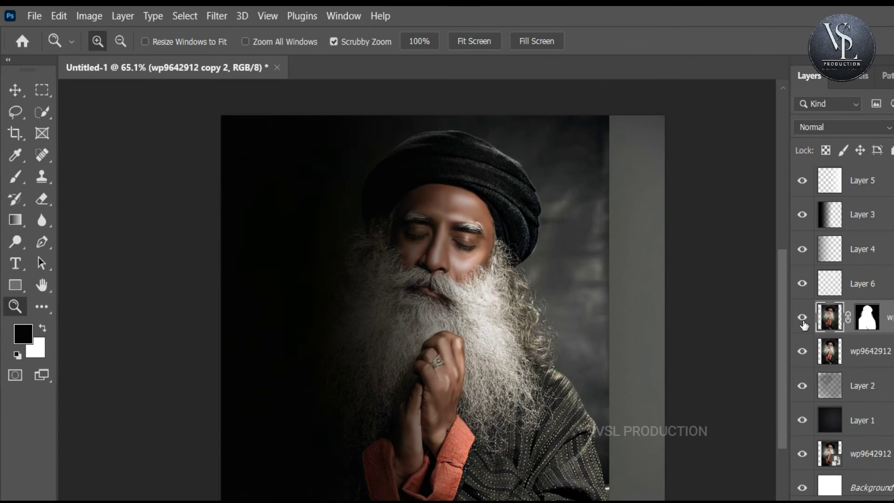
- Duplicate the original portrait layer and hide the copy
{"action": "left_click_drag", "start_coordinate": [829, 454], "coordinate": [830, 351]}
{"action": "left_click_drag", "start_coordinate": [447, 187], "coordinate": [503, 188]}
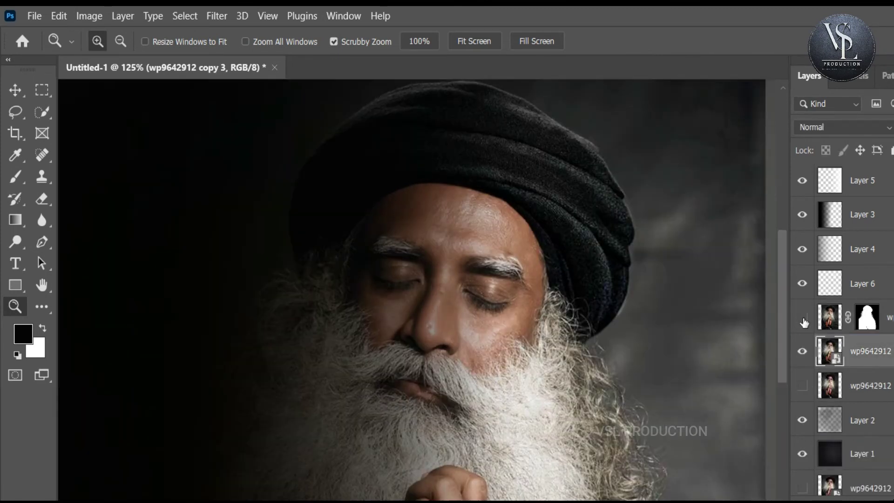
{"action": "left_click_drag", "start_coordinate": [419, 233], "coordinate": [382, 232]}
{"action": "left_click", "coordinate": [802, 351]}
{"action": "left_click_drag", "start_coordinate": [405, 266], "coordinate": [385, 266]}
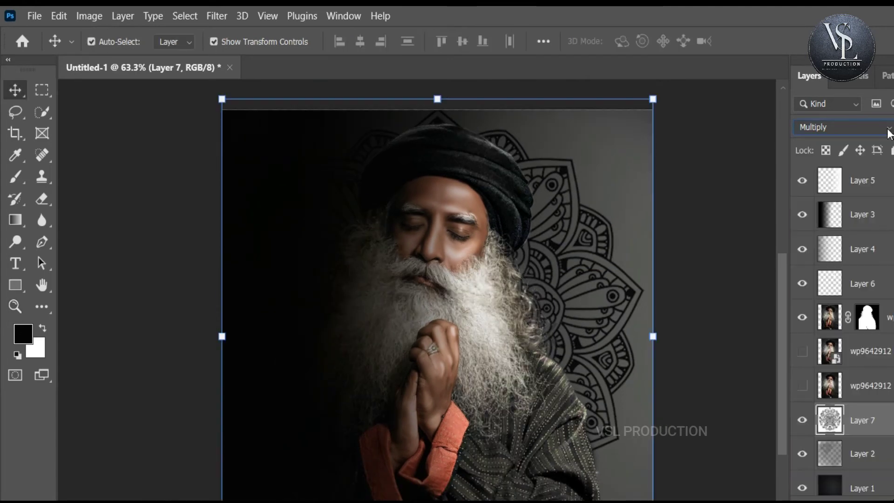
- Give the mandala a very slight Gaussian Blur and stretch it wider
{"action": "left_click", "coordinate": [216, 15]}
{"action": "left_click_drag", "start_coordinate": [463, 104], "coordinate": [742, 135]}
{"action": "left_click_drag", "start_coordinate": [758, 395], "coordinate": [724, 396]}
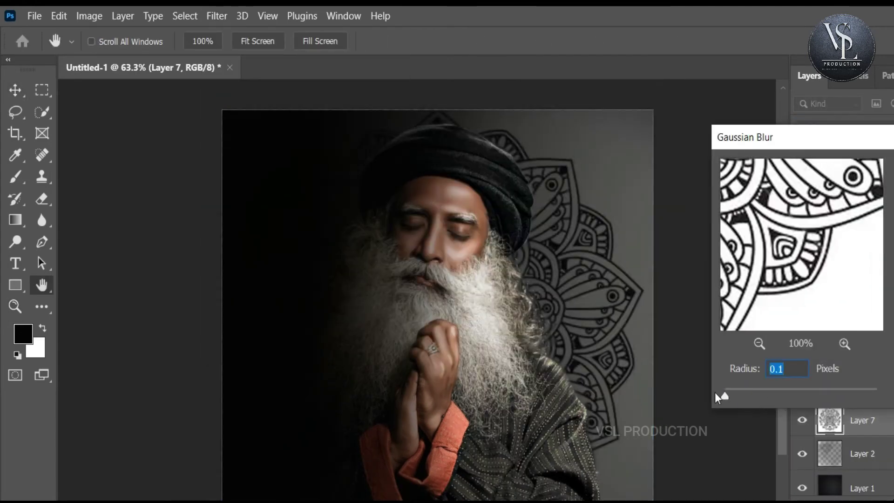
{"action": "key", "text": "Return"}
{"action": "left_click_drag", "start_coordinate": [658, 321], "coordinate": [734, 321]}
{"action": "key", "text": "Return"}
- Duplicate the mandala, shift it left, try a blend mode, then delete the copy
{"action": "key", "text": "ctrl+j"}
{"action": "left_click_drag", "start_coordinate": [742, 247], "coordinate": [140, 250]}
{"action": "left_click", "coordinate": [843, 127]}
{"action": "left_click", "coordinate": [847, 204]}
{"action": "key", "text": "Delete"}
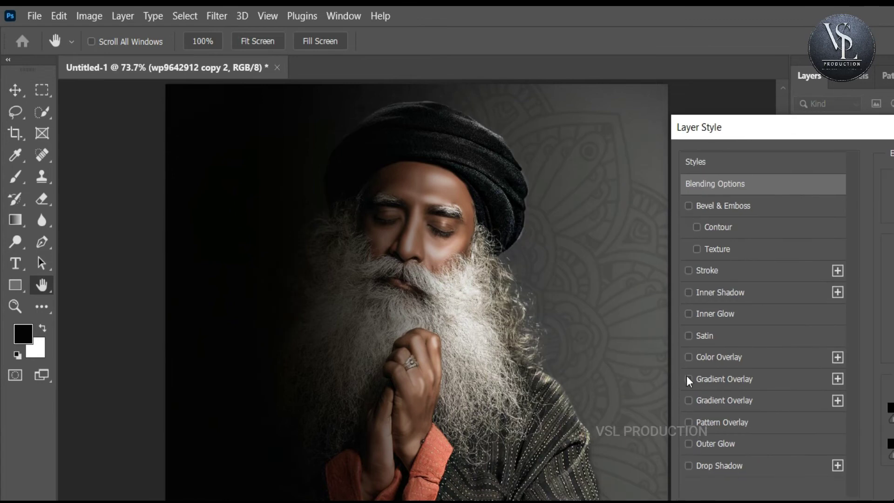
- Add an Inner Glow to the man's layer and search online for white flare images
{"action": "left_click", "coordinate": [689, 314]}
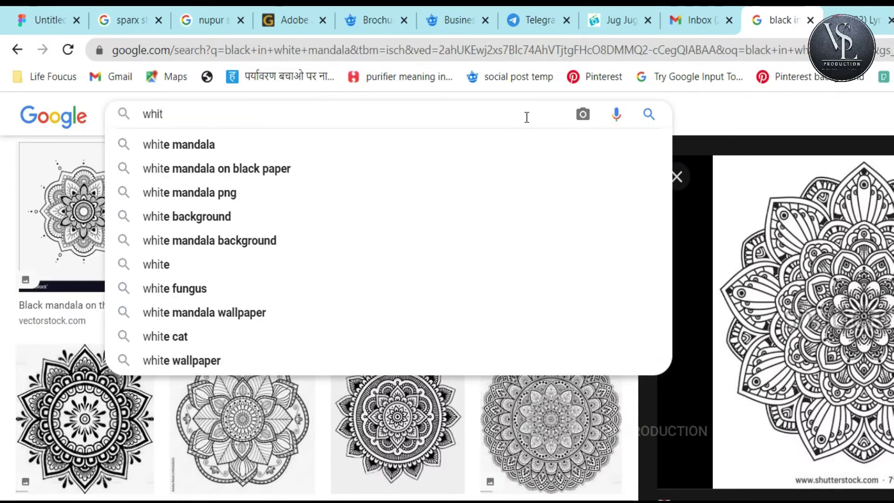
{"action": "type", "text": "e fla"}
{"action": "key", "text": "Down"}
{"action": "key", "text": "Return"}
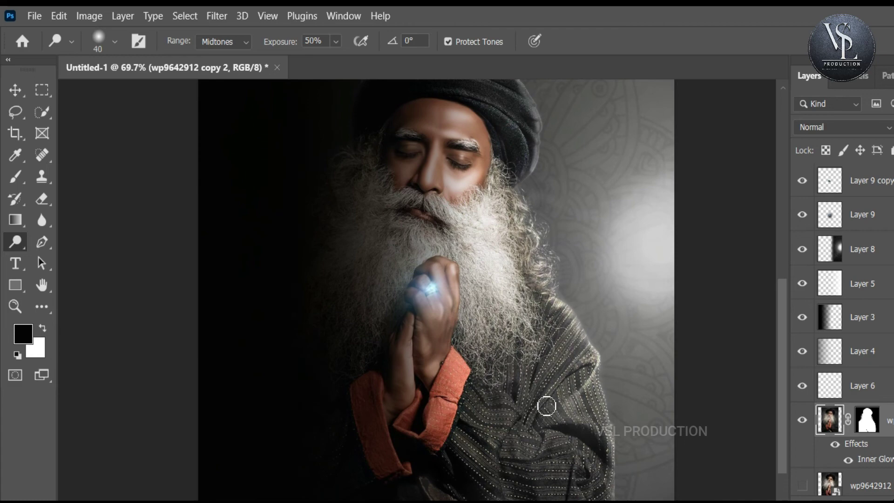
- Dodge the hand around the ring to brighten it
{"action": "left_click_drag", "start_coordinate": [436, 280], "coordinate": [449, 365]}
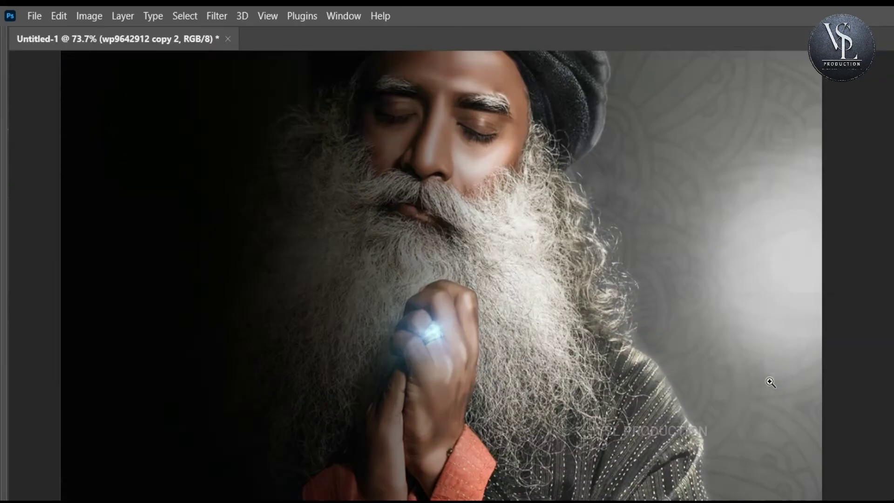